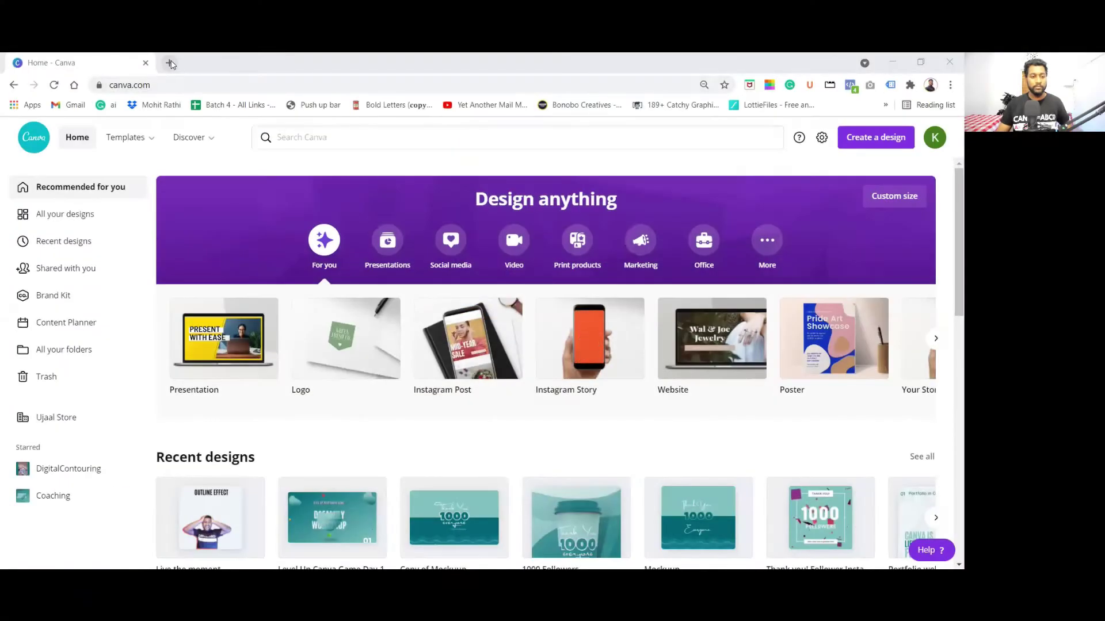
Step: Load the Canva for Windows download page (canva.com/en_in/download/windows/) in a new browser tab
left_click(169, 63)
type("canva.com/en_in/download/windows/")
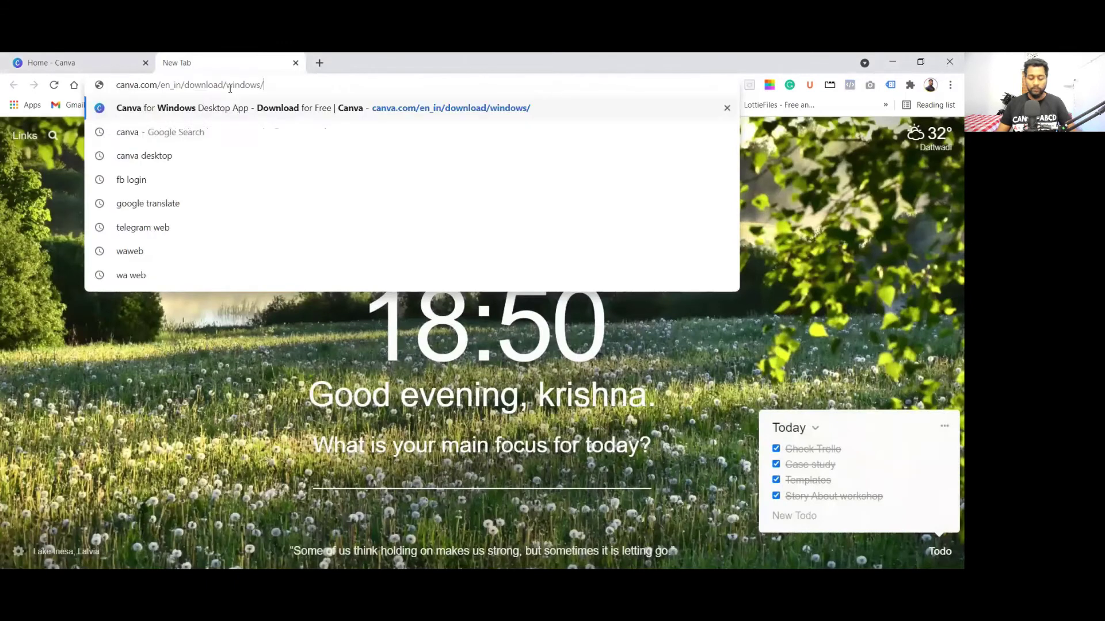
key("Return")
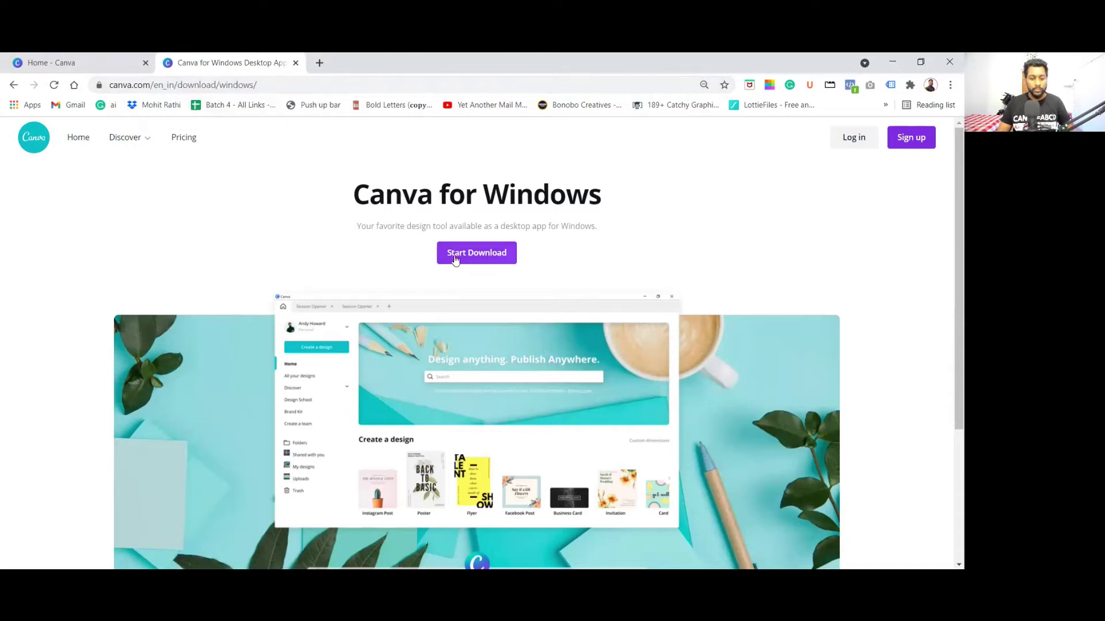
scroll(477, 260, "down", 4)
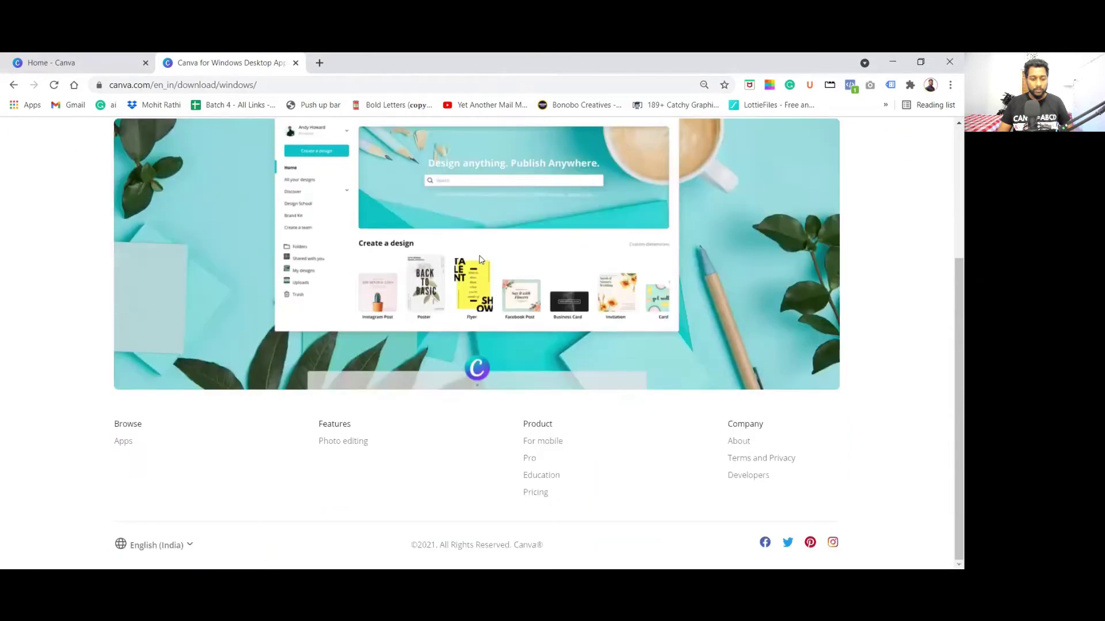
scroll(475, 263, "up", 4)
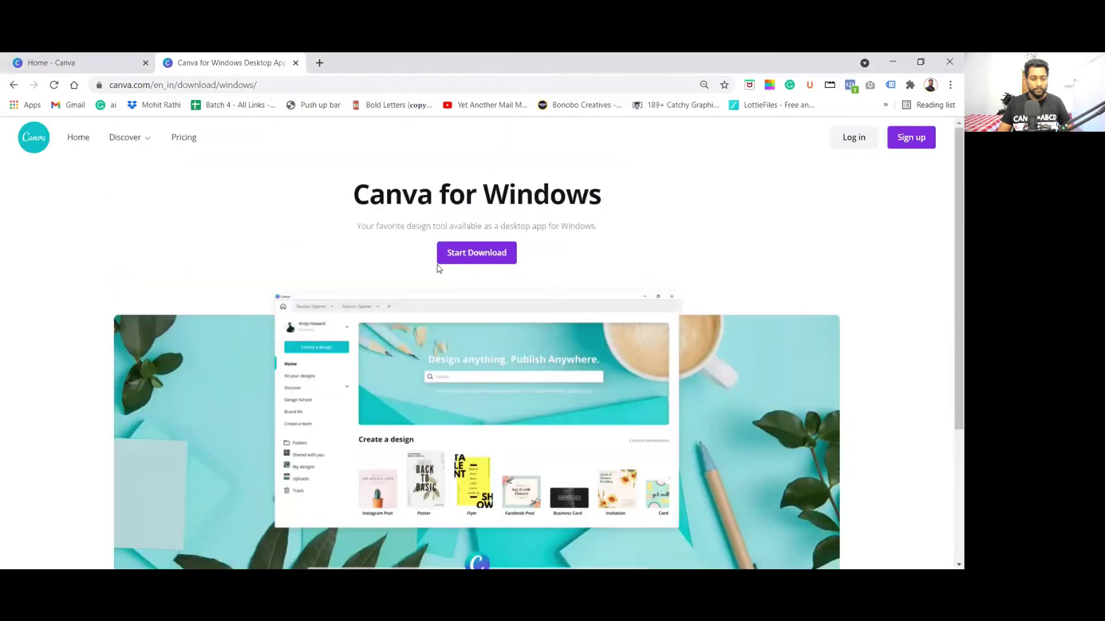
Step: Download the Canva Setup 1.21.0 installer and save it to New Volume (F:)
left_click(467, 254)
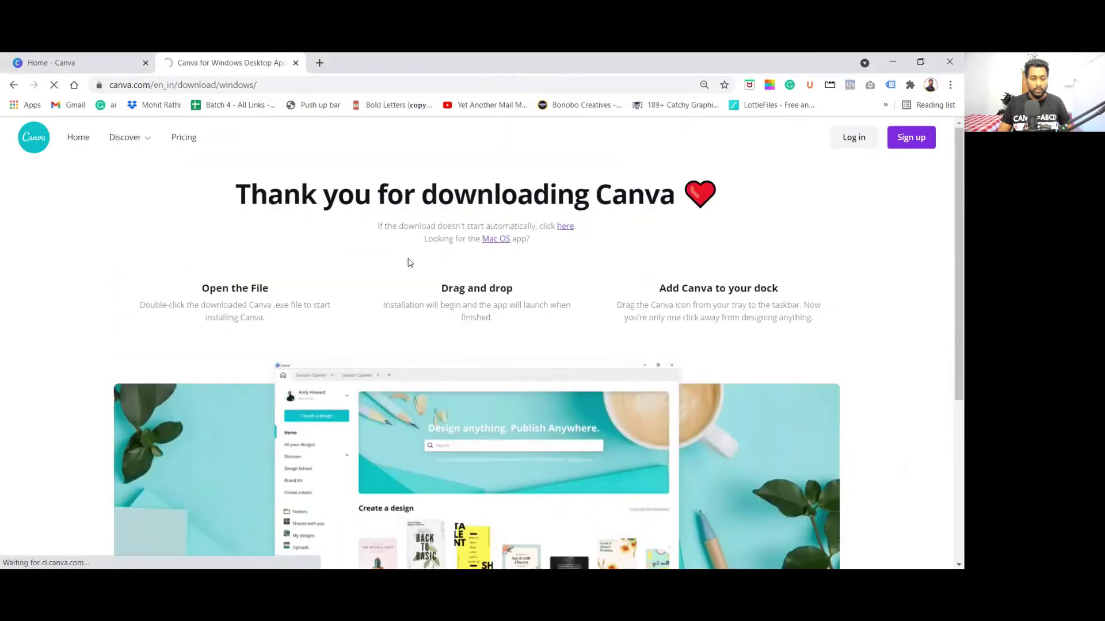
scroll(394, 263, "down", 1)
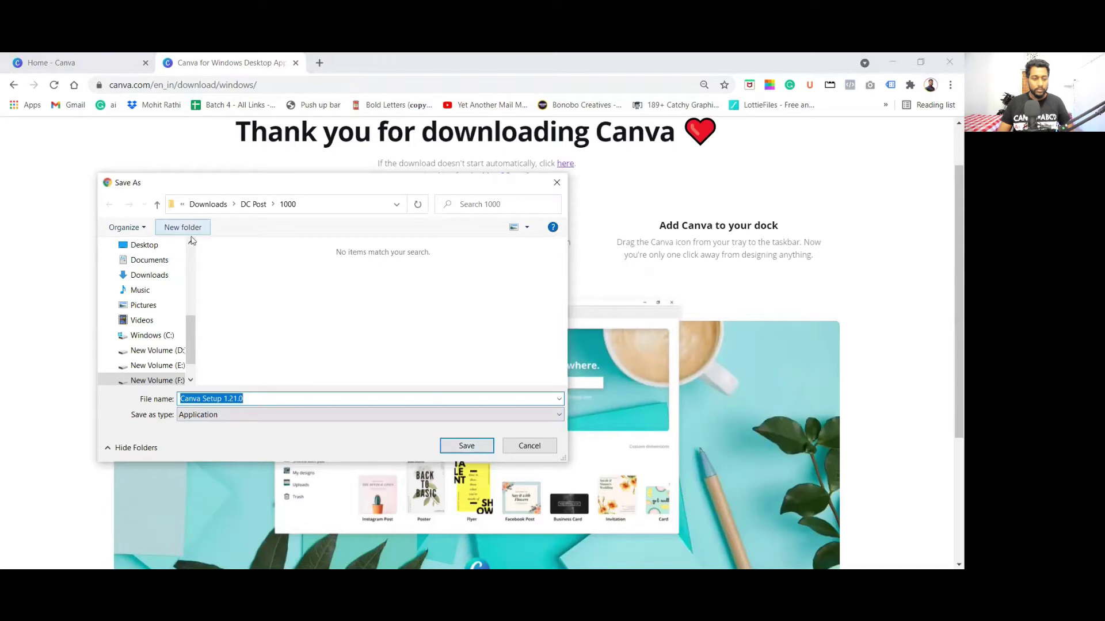
scroll(173, 345, "down", 1)
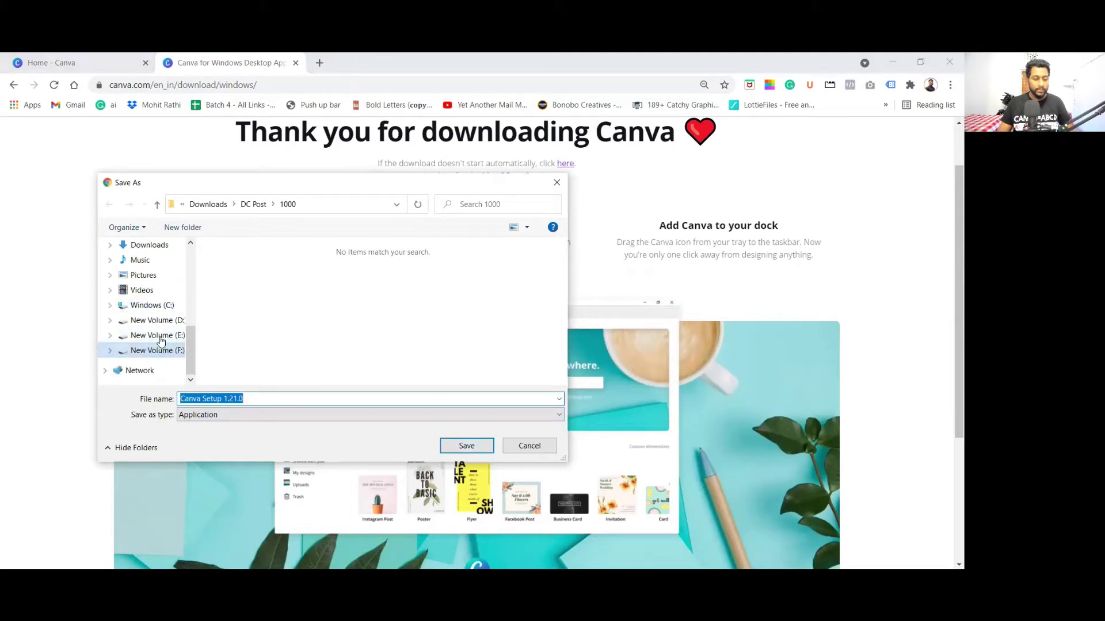
scroll(148, 279, "up", 1)
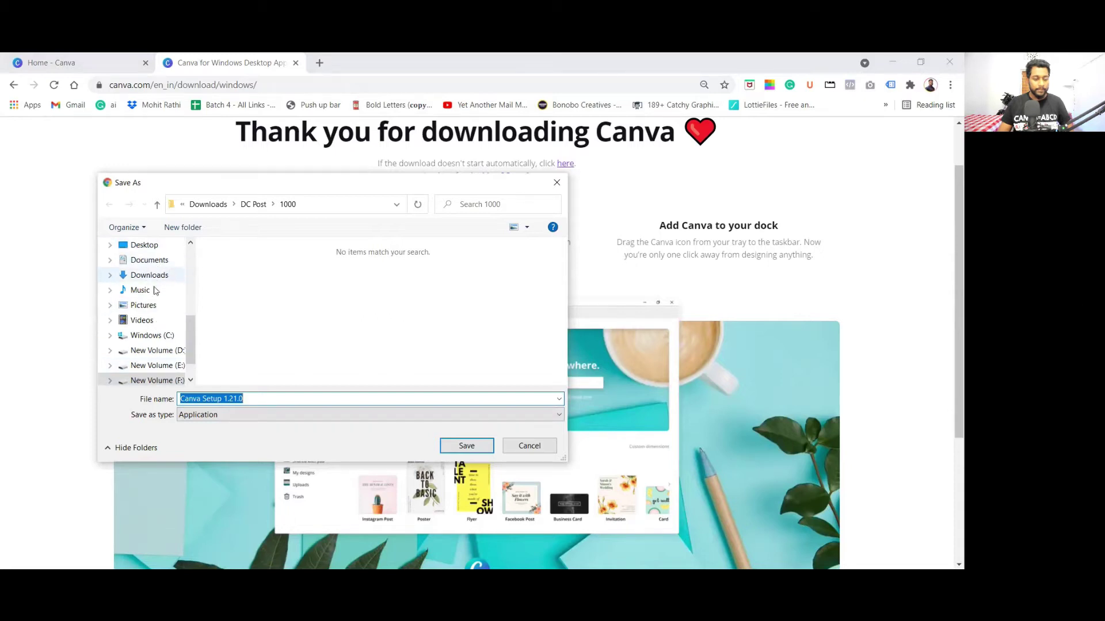
scroll(154, 305, "down", 1)
left_click(165, 351)
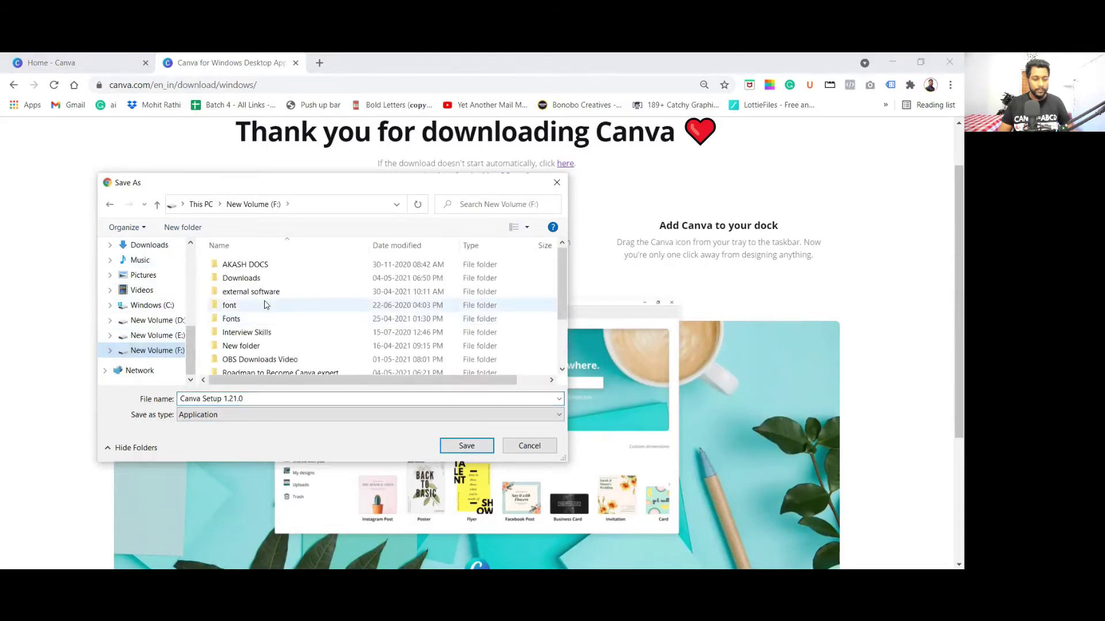
scroll(351, 357, "down", 2)
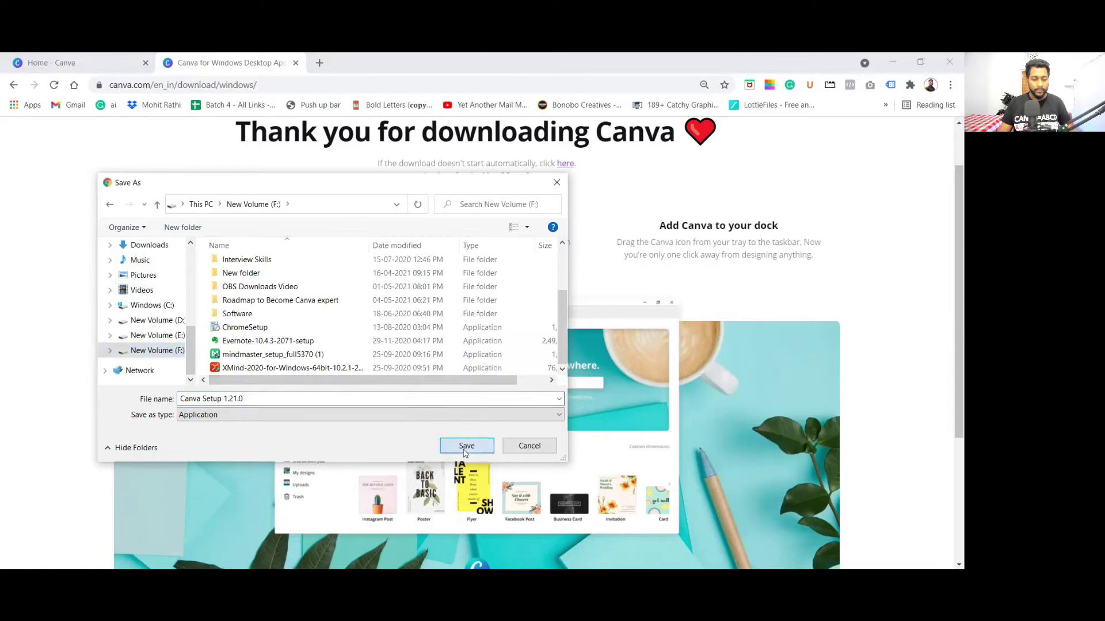
left_click(465, 451)
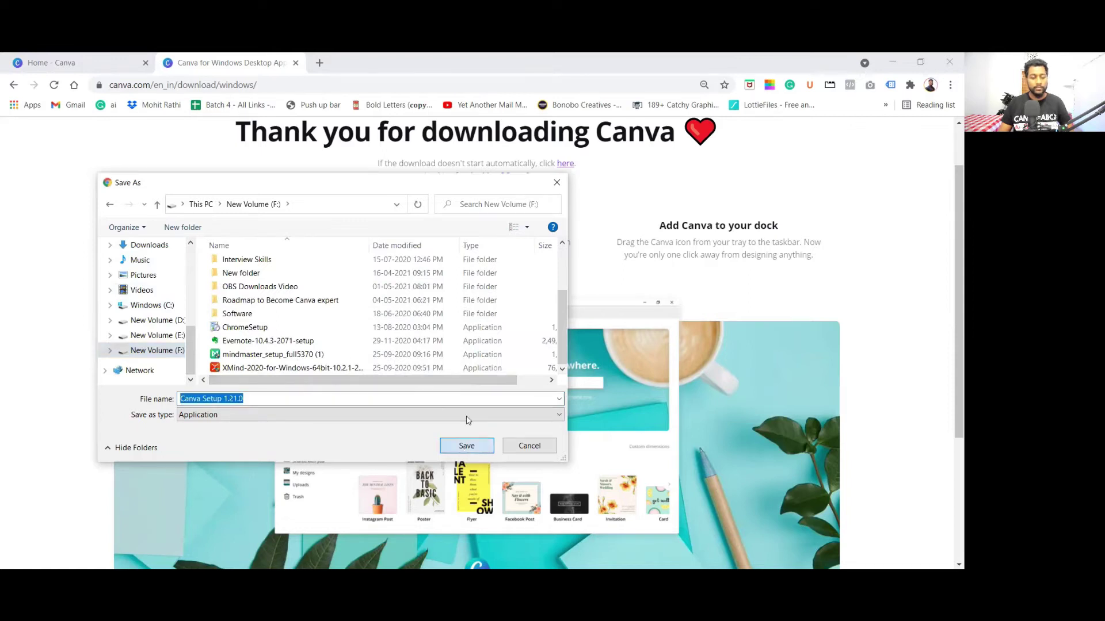
key("Return")
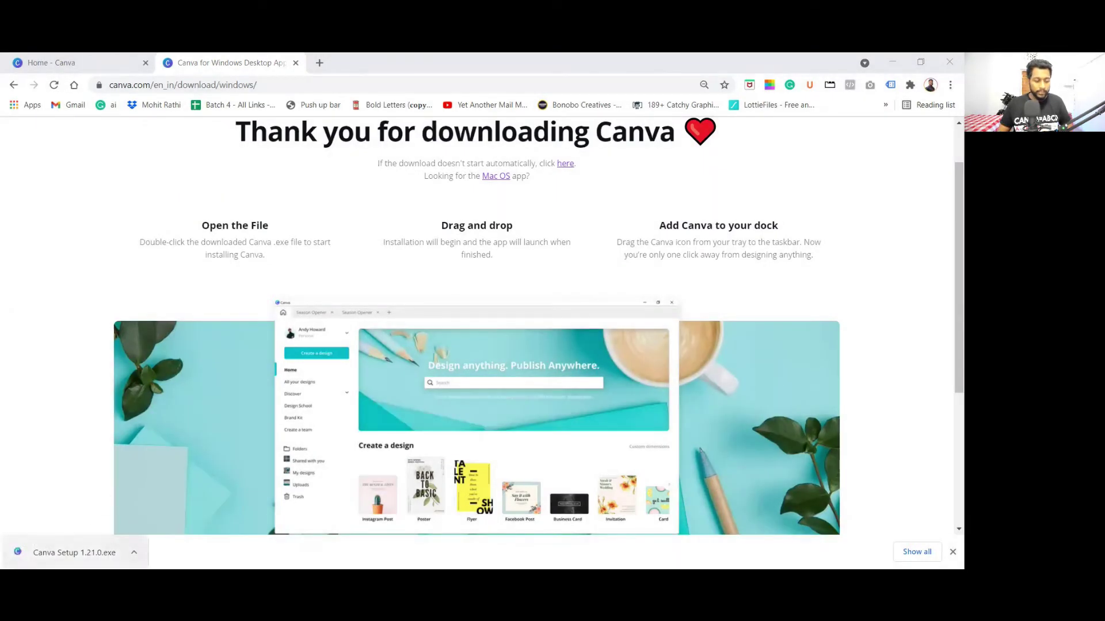
Step: Locate Canva Setup 1.21.0 in File Explorer and run it as administrator
left_click(133, 552)
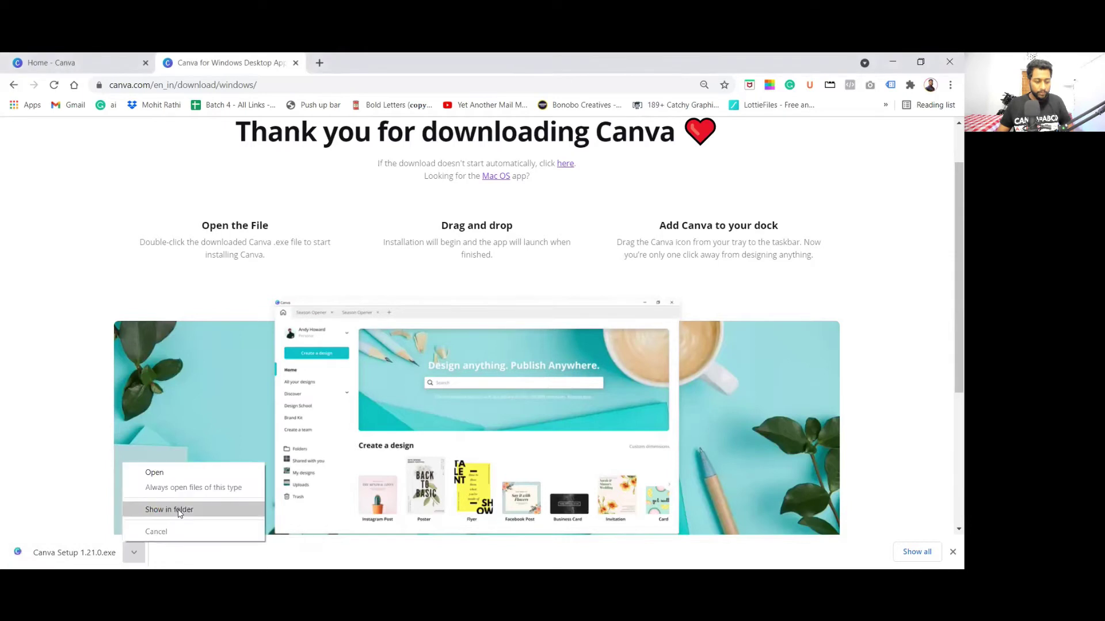
left_click(179, 511)
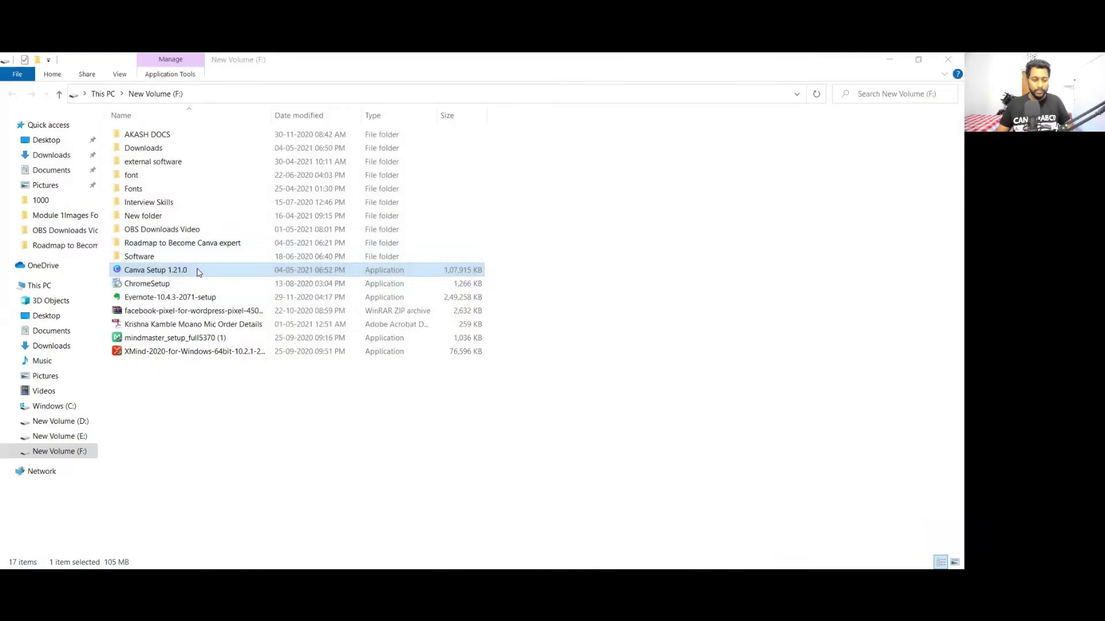
left_click(197, 272)
right_click(197, 272)
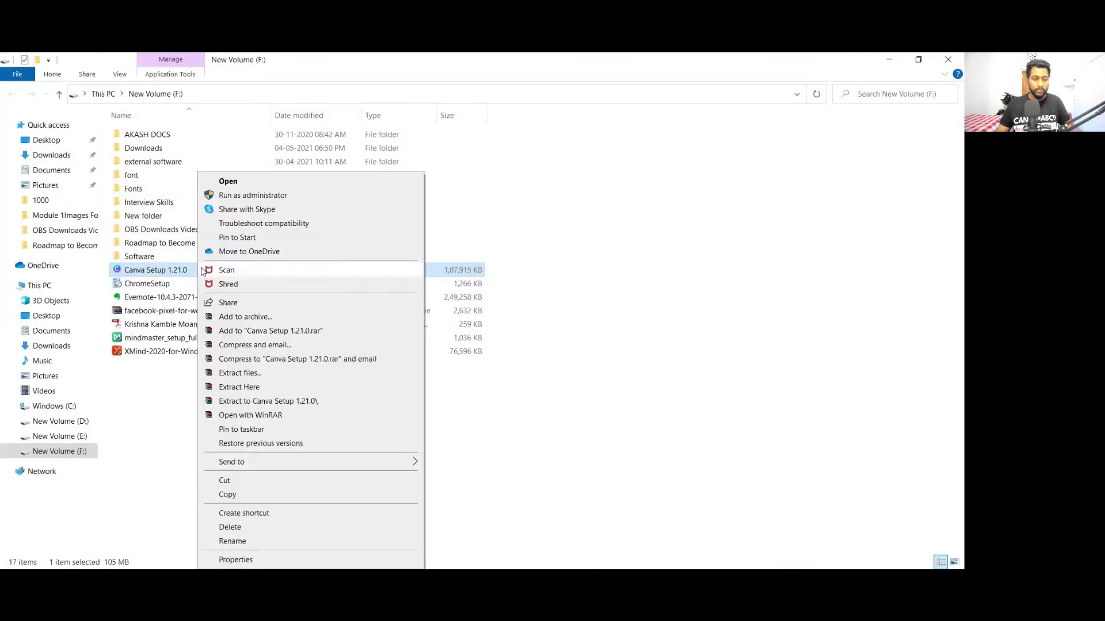
left_click(256, 196)
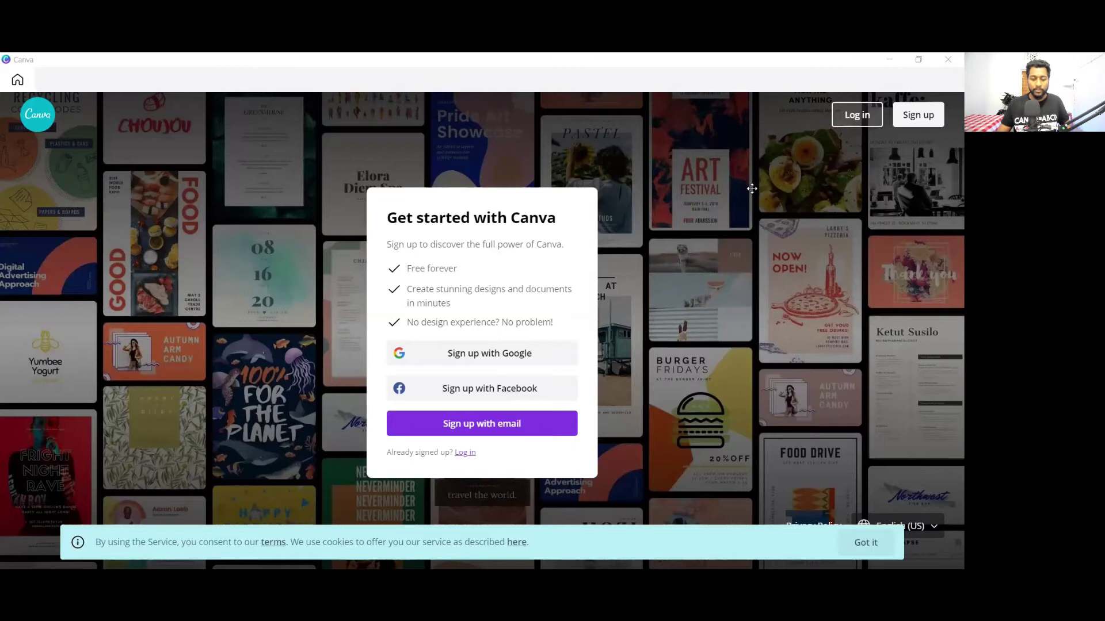
Step: Log in to the Canva desktop app with the account e-mail and password
left_click(465, 453)
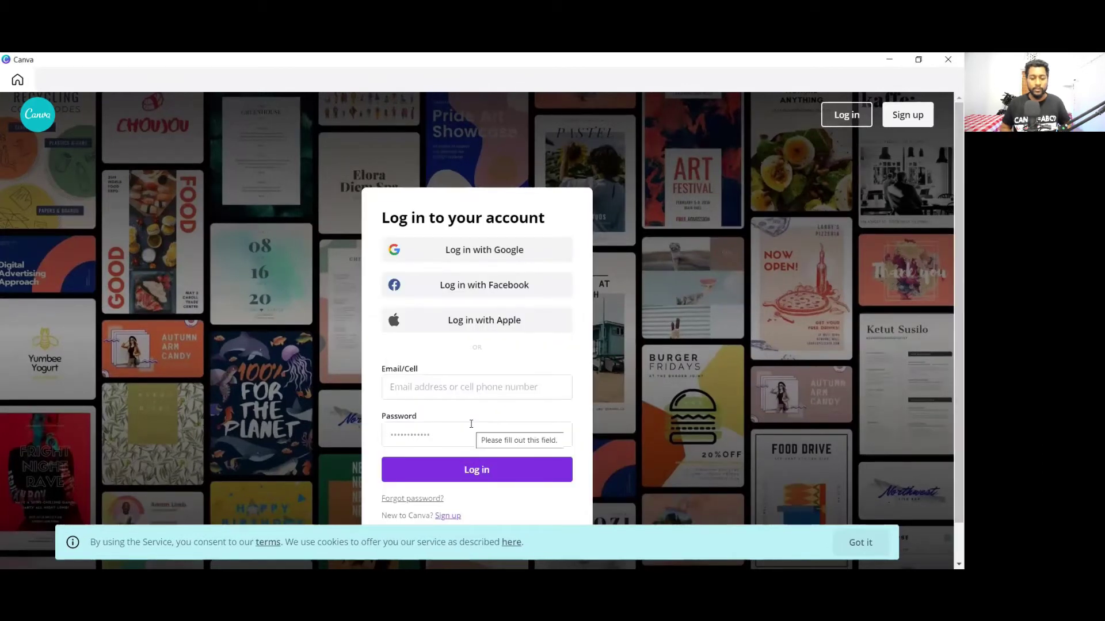
left_click(470, 396)
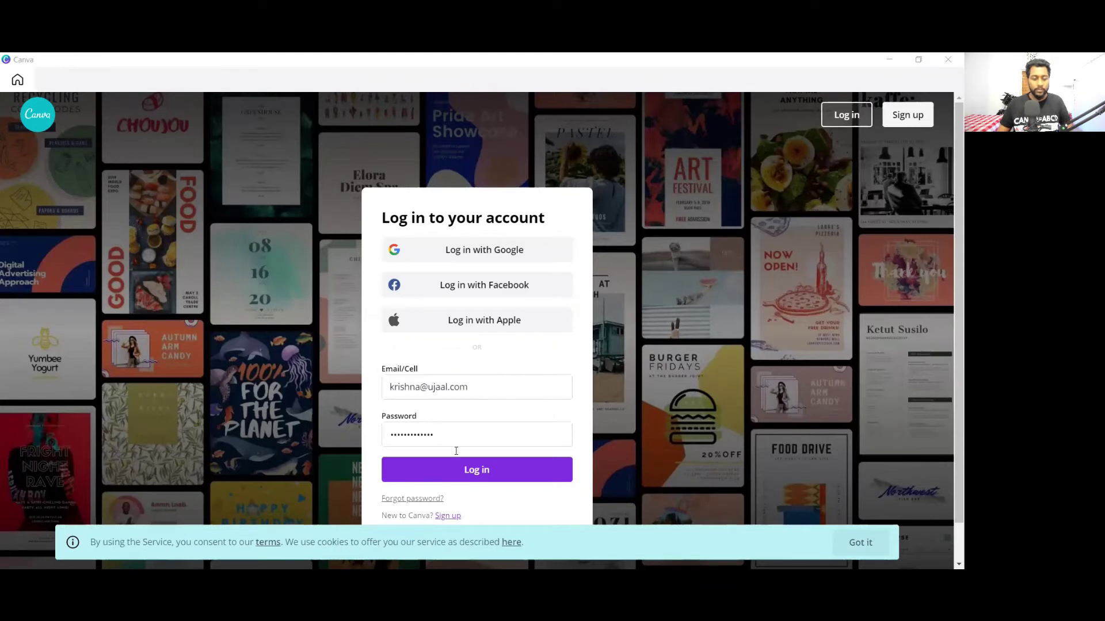
left_click(486, 477)
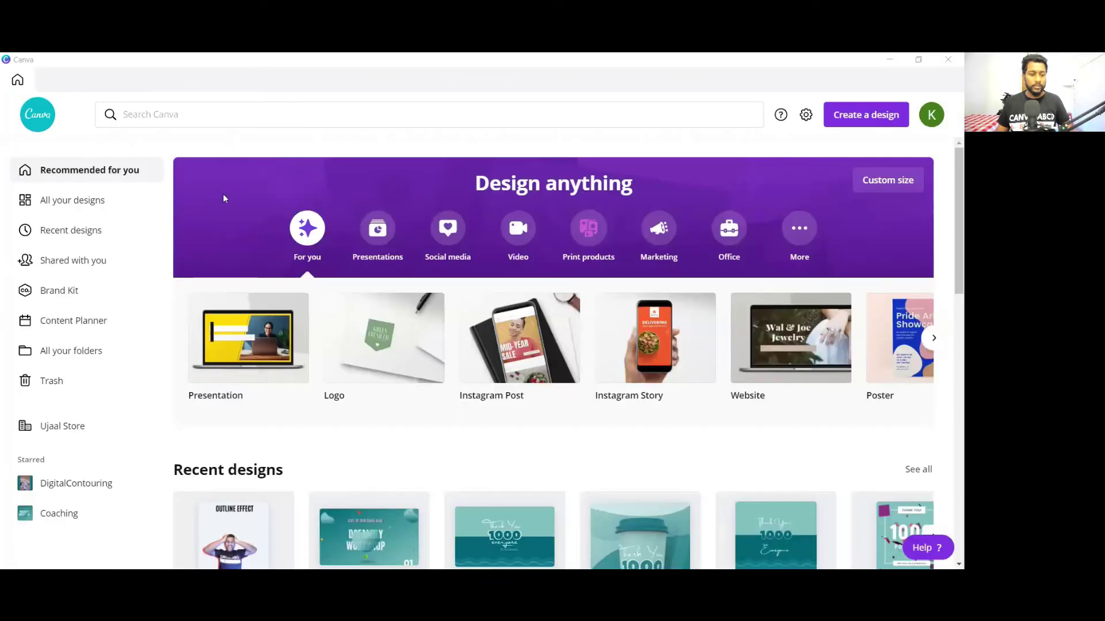
Step: Open the Live the moment design from the Recent designs list
scroll(520, 276, "down", 4)
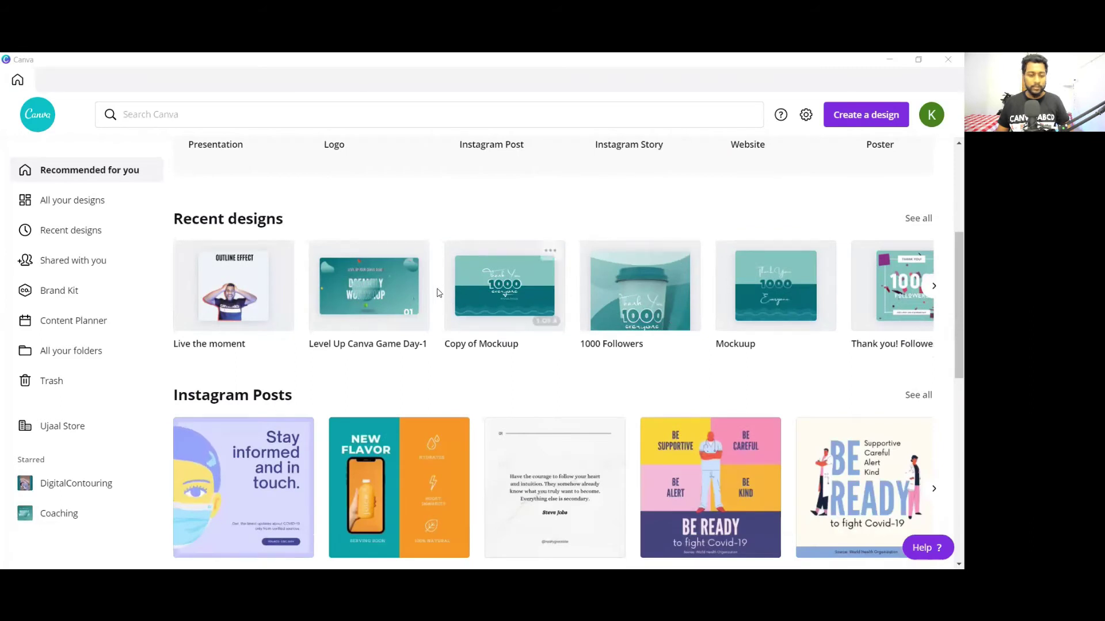
left_click(242, 285)
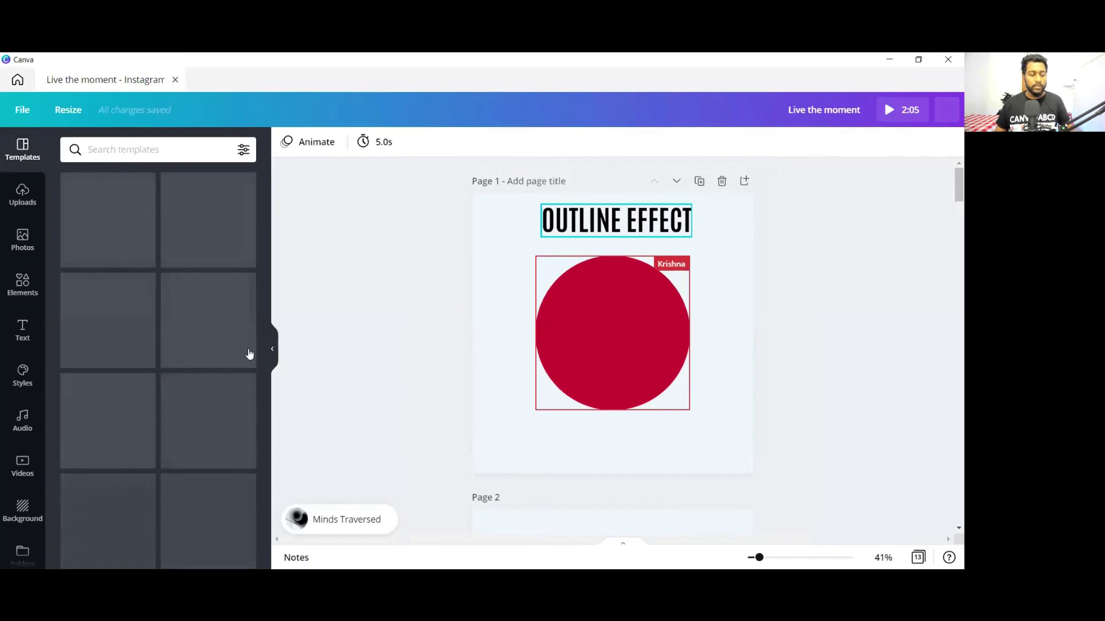
Step: Delete the red circle from page 1 and add a new blank page 2
left_click(633, 329)
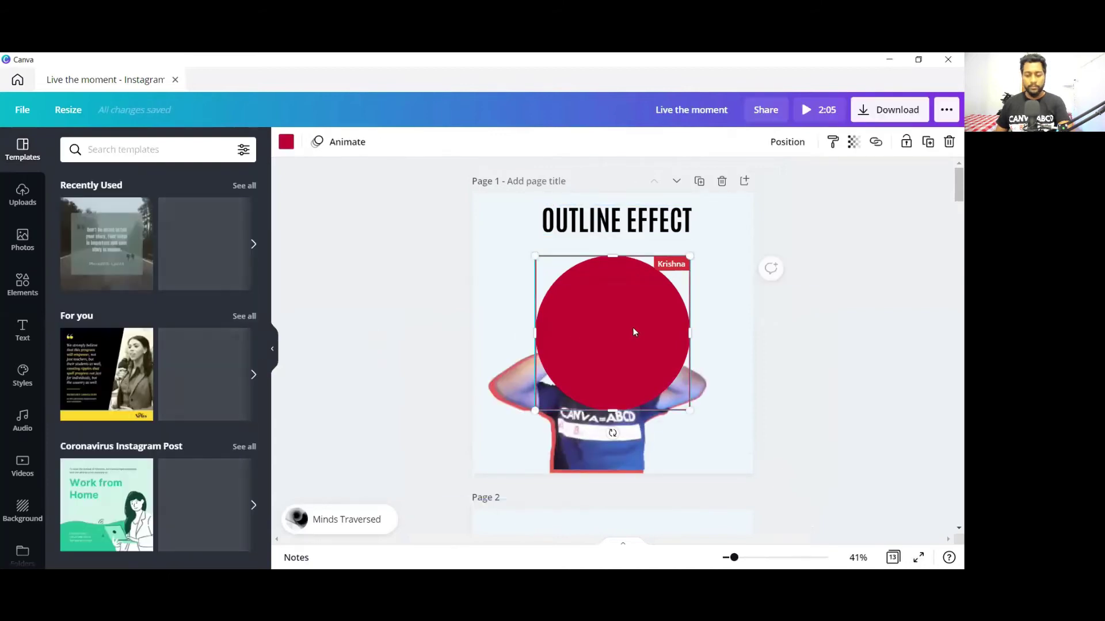
key("Delete")
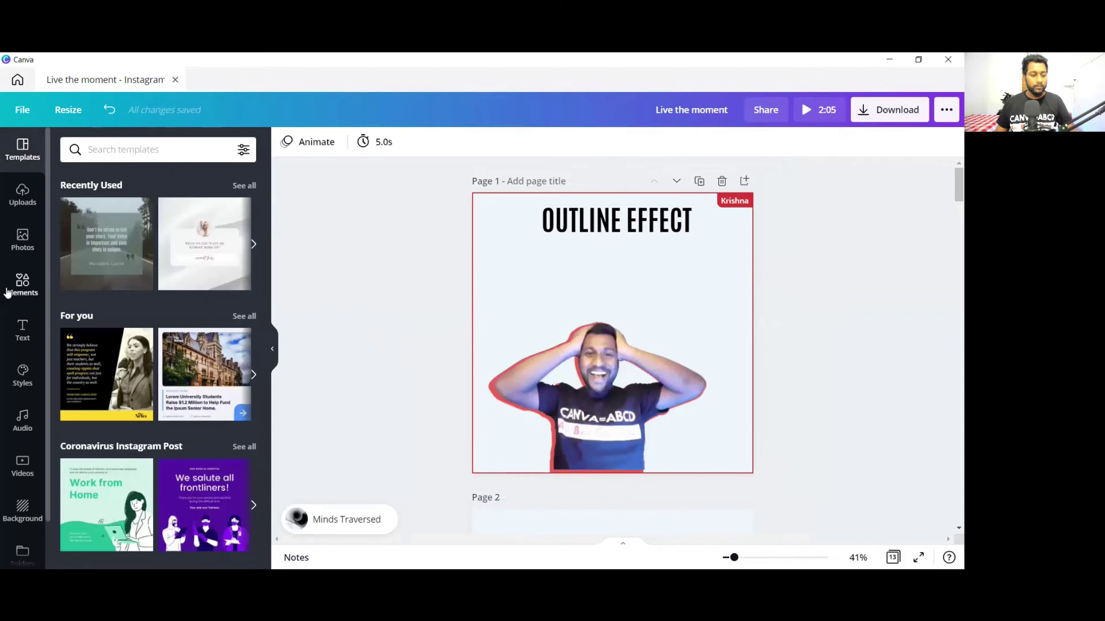
scroll(84, 316, "down", 2)
left_click(29, 247)
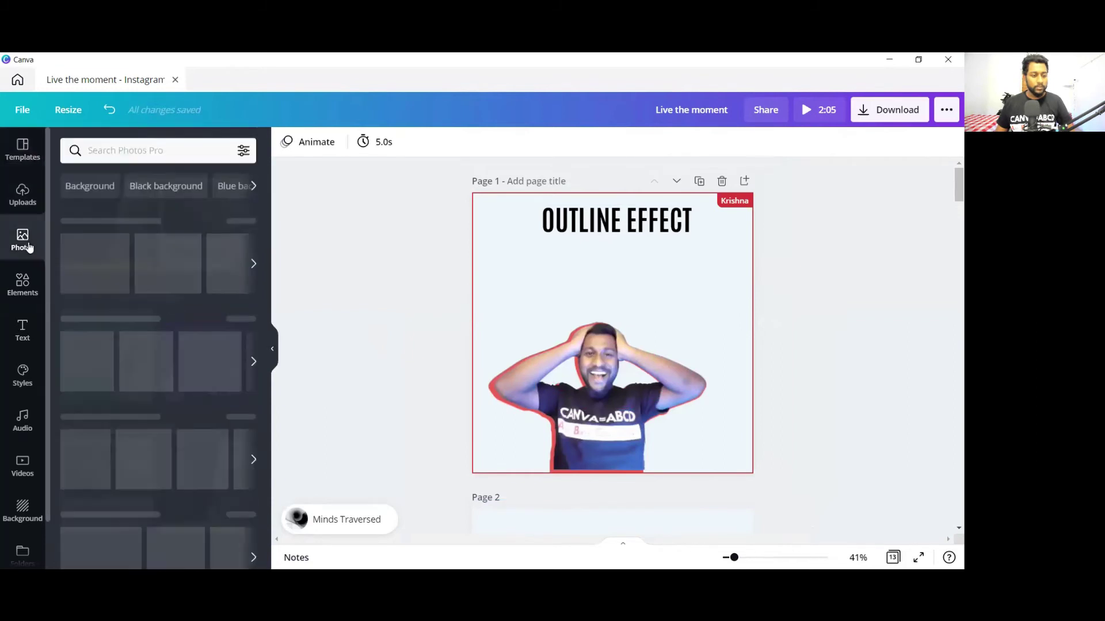
left_click(744, 181)
Step: Place the lavender-field photo near the centre of page 2
scroll(151, 390, "down", 4)
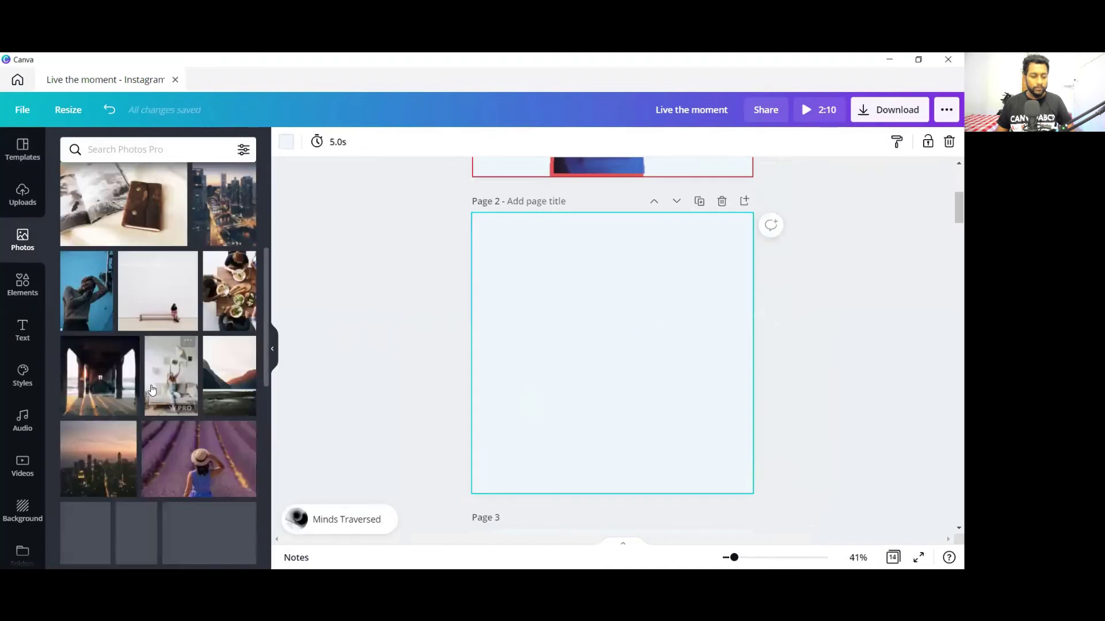
scroll(151, 391, "down", 3)
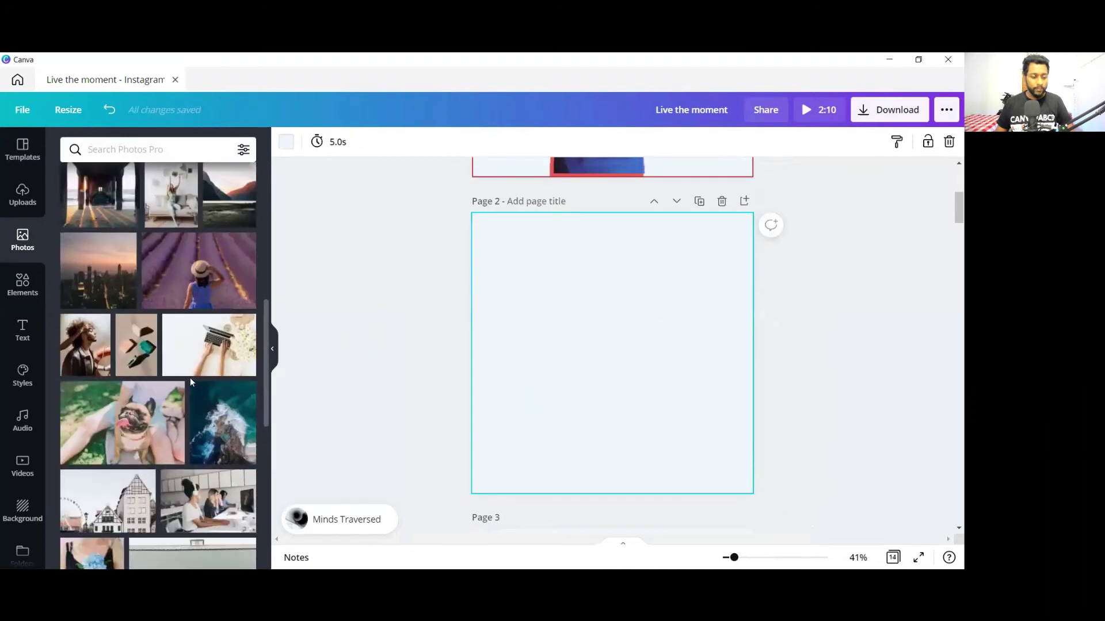
left_click_drag(196, 271, 600, 381)
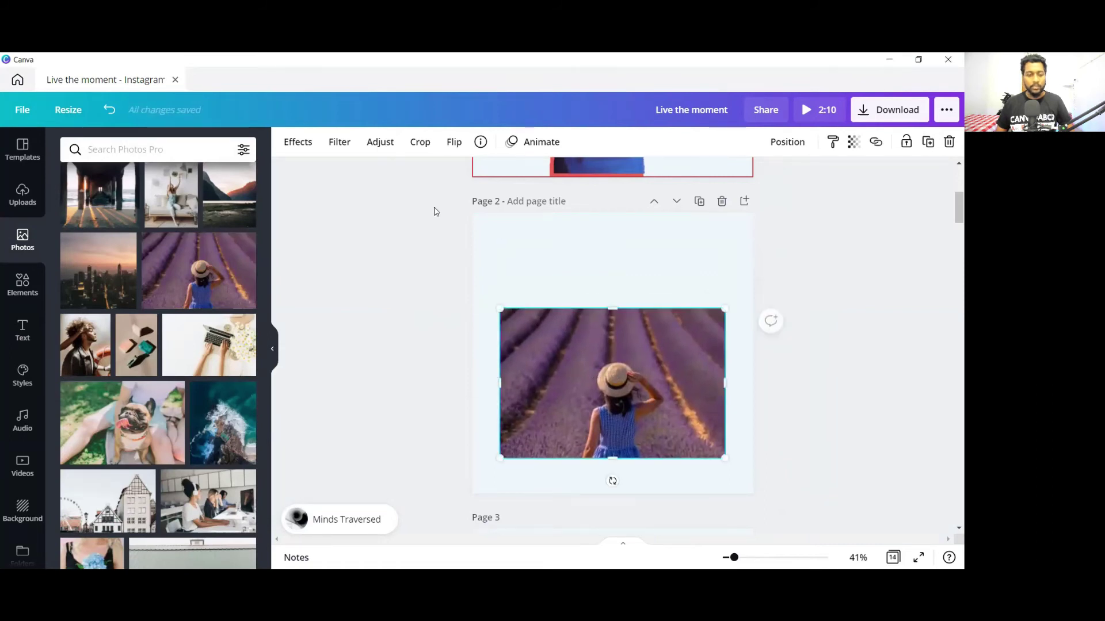
left_click(535, 246)
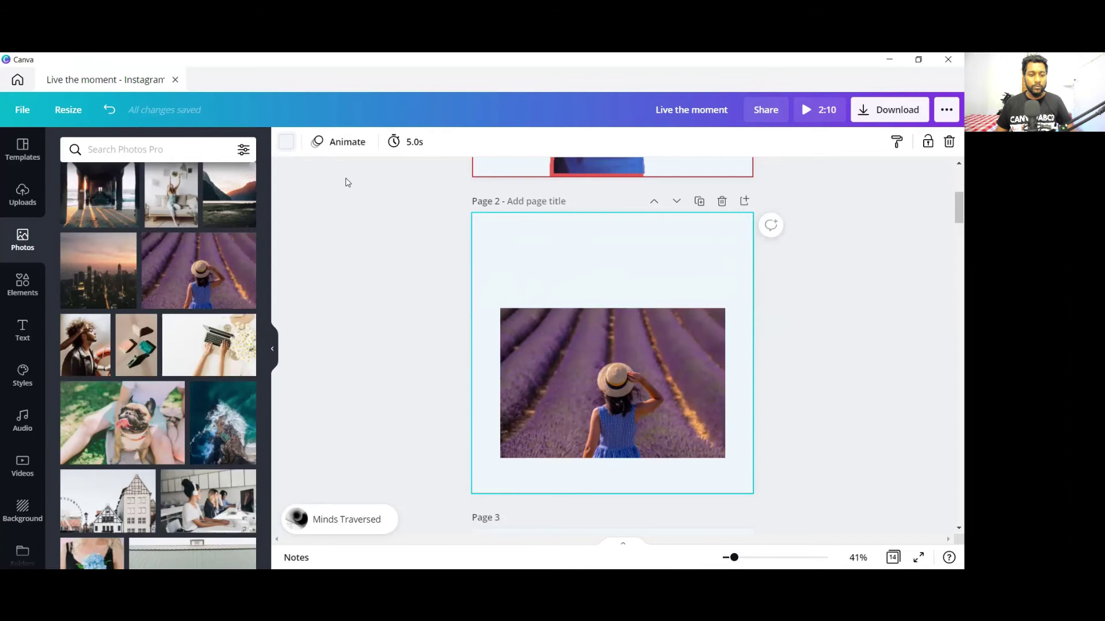
Step: Set page 2's background to navy #193580, sampled from the lavender photo with the eyedropper
left_click(286, 142)
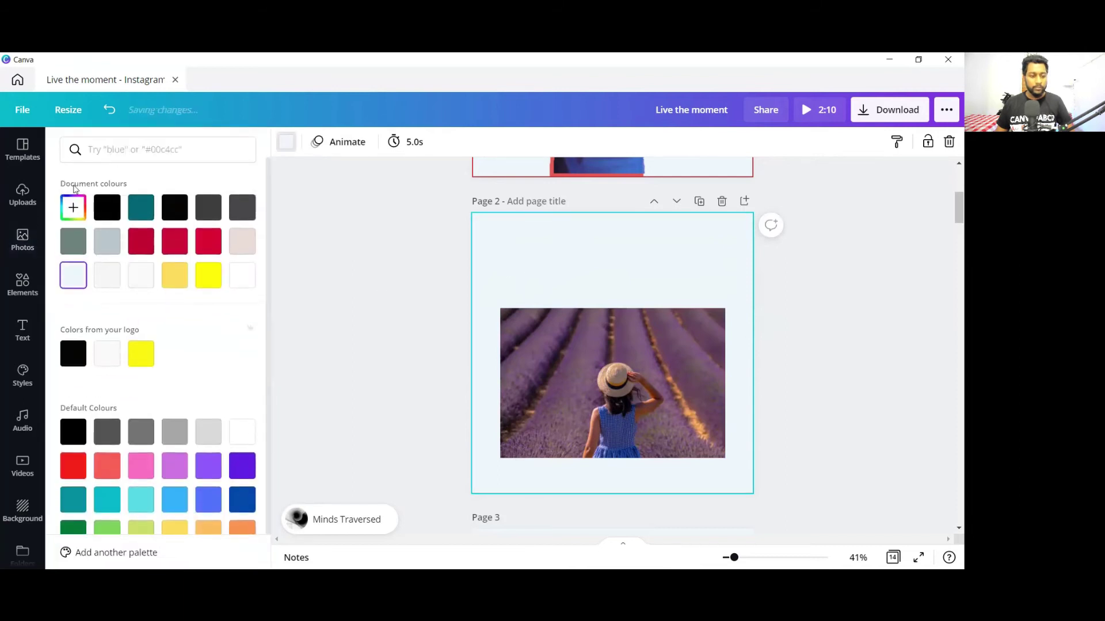
left_click(73, 207)
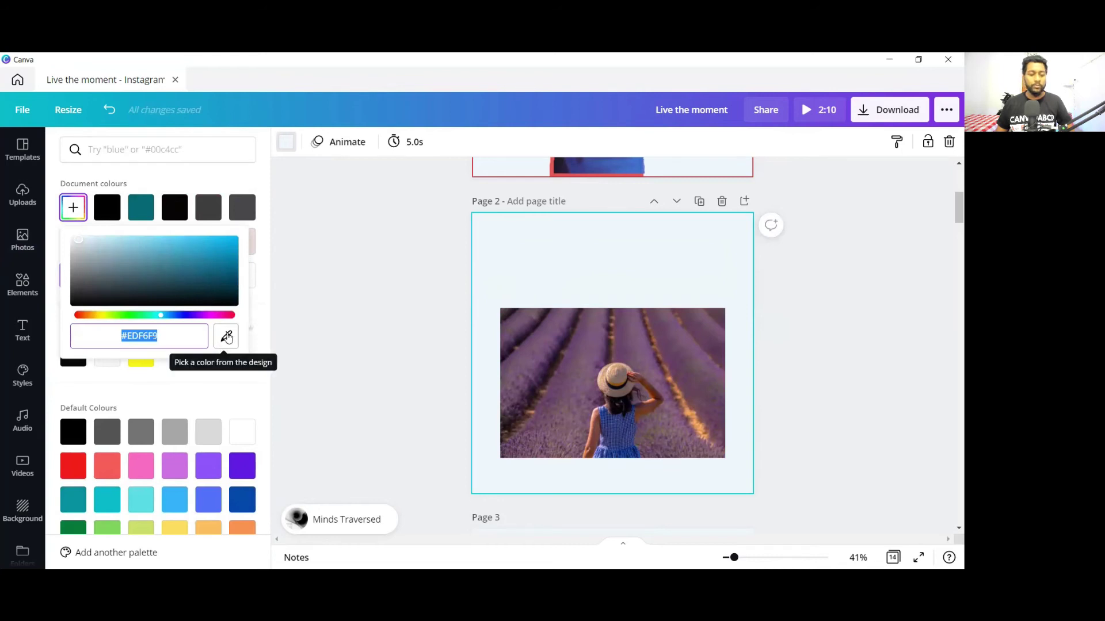
left_click(226, 337)
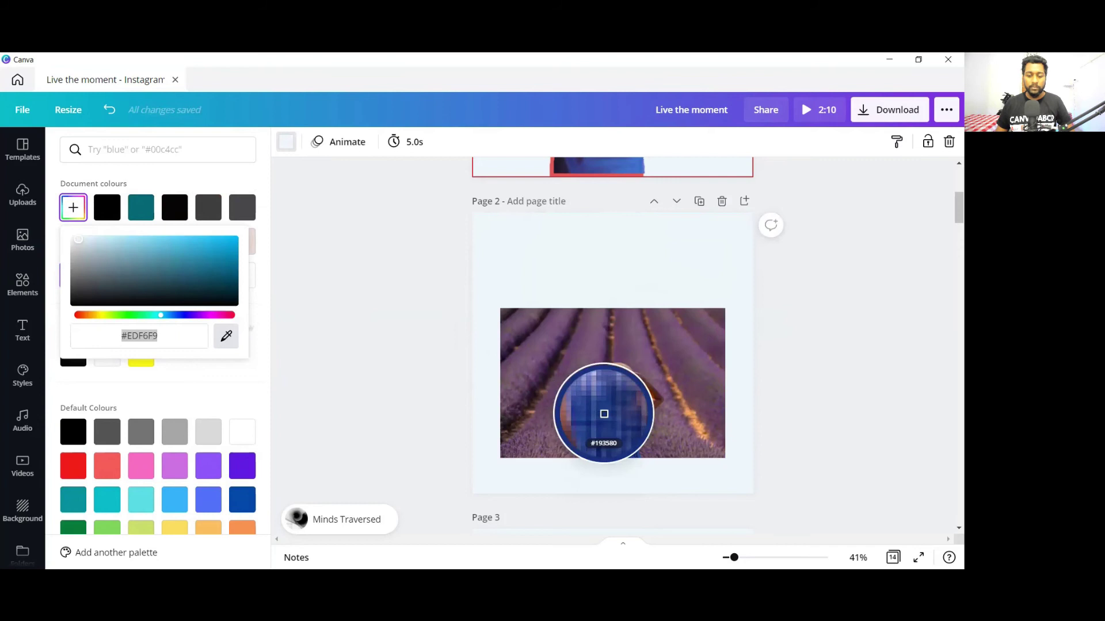
left_click(604, 413)
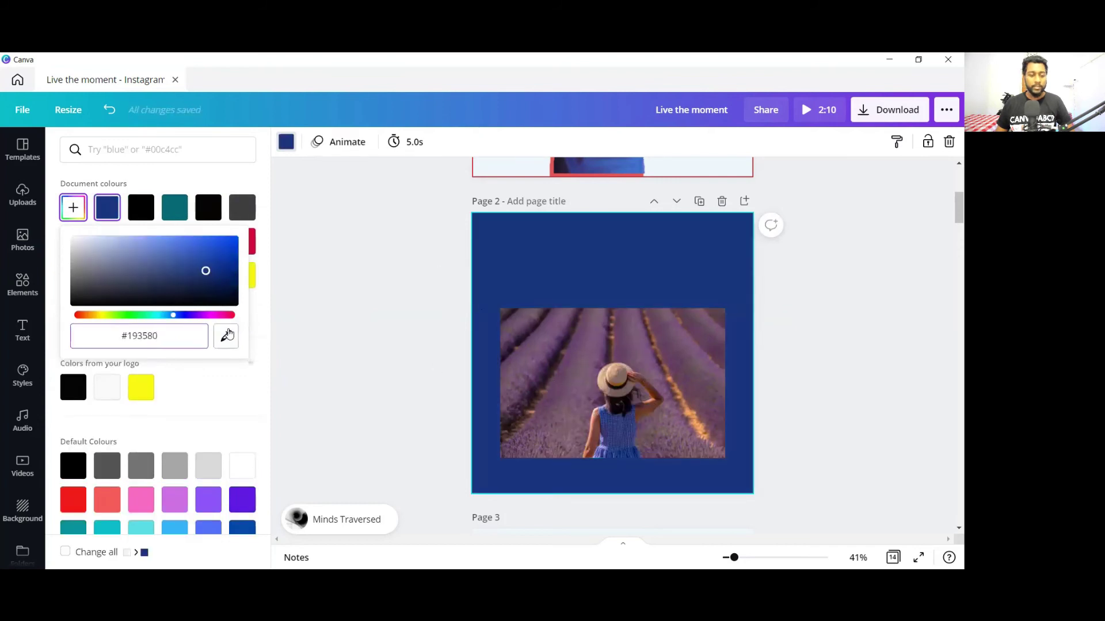
left_click(22, 285)
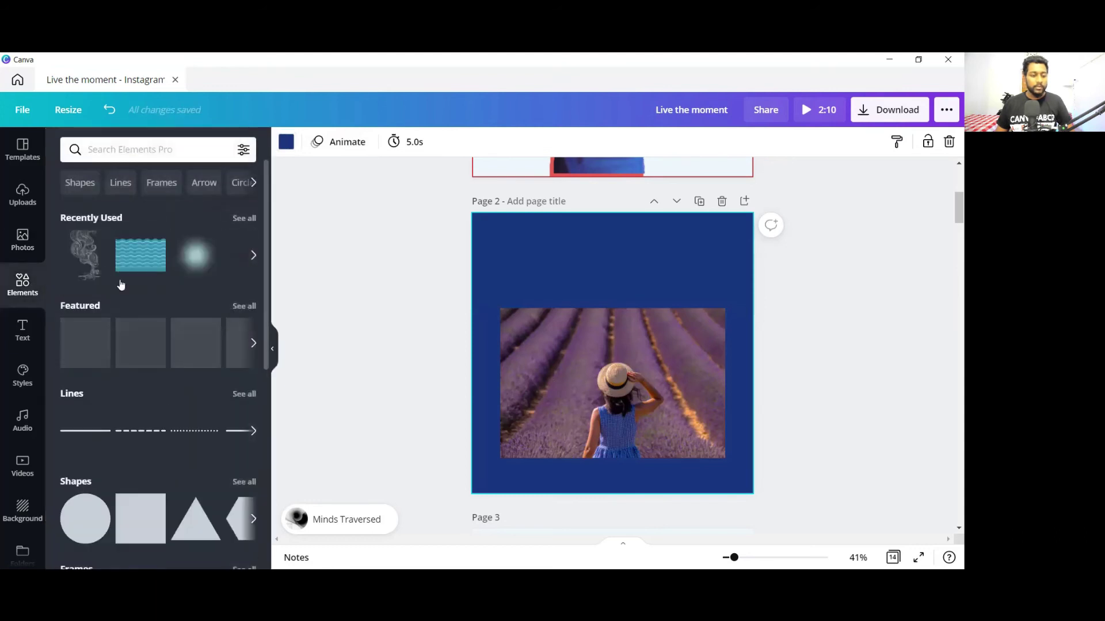
Step: Add a circle shape, shrink it and move it to the top of page 2
scroll(154, 388, "down", 2)
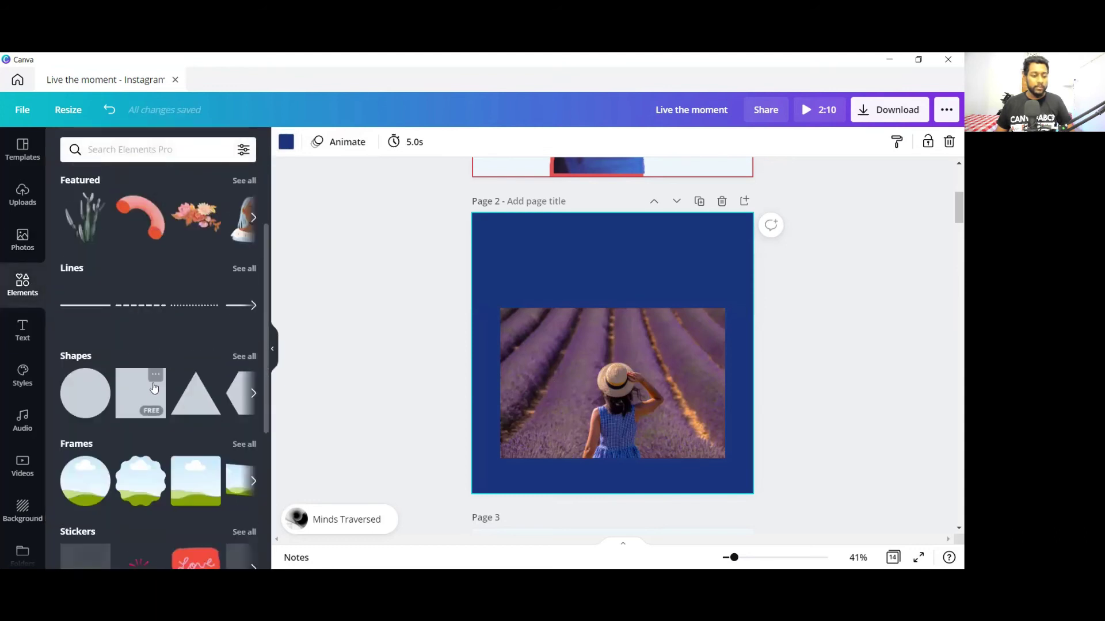
left_click(89, 397)
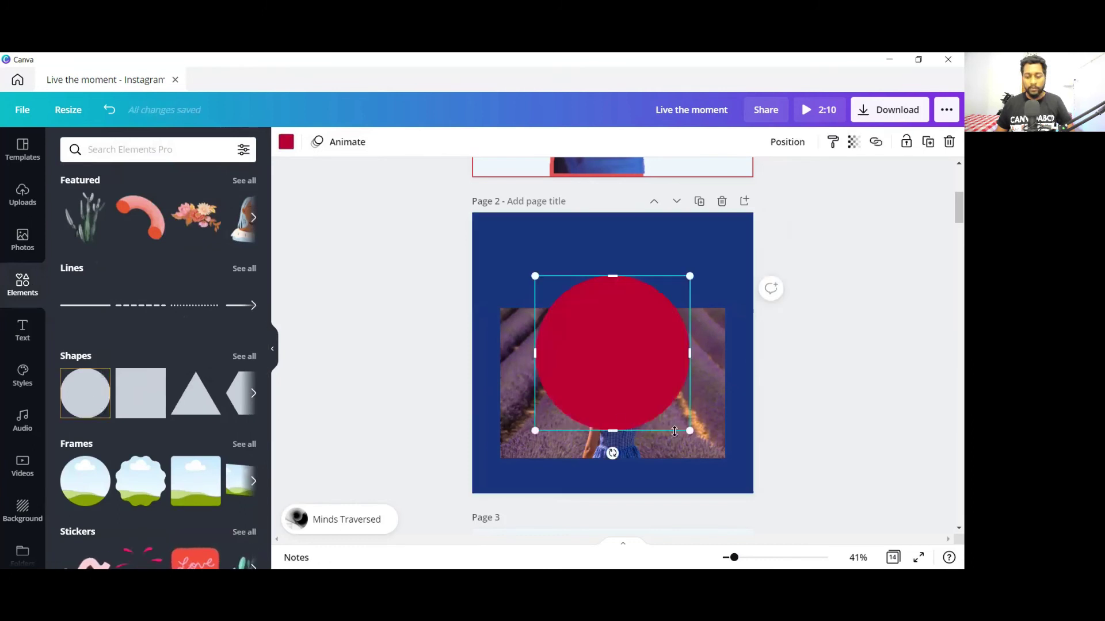
left_click_drag(686, 431, 625, 365)
left_click_drag(588, 323, 585, 266)
Step: Fill the circle with mauve #7C5B81 sampled from the lavender photo
left_click(286, 142)
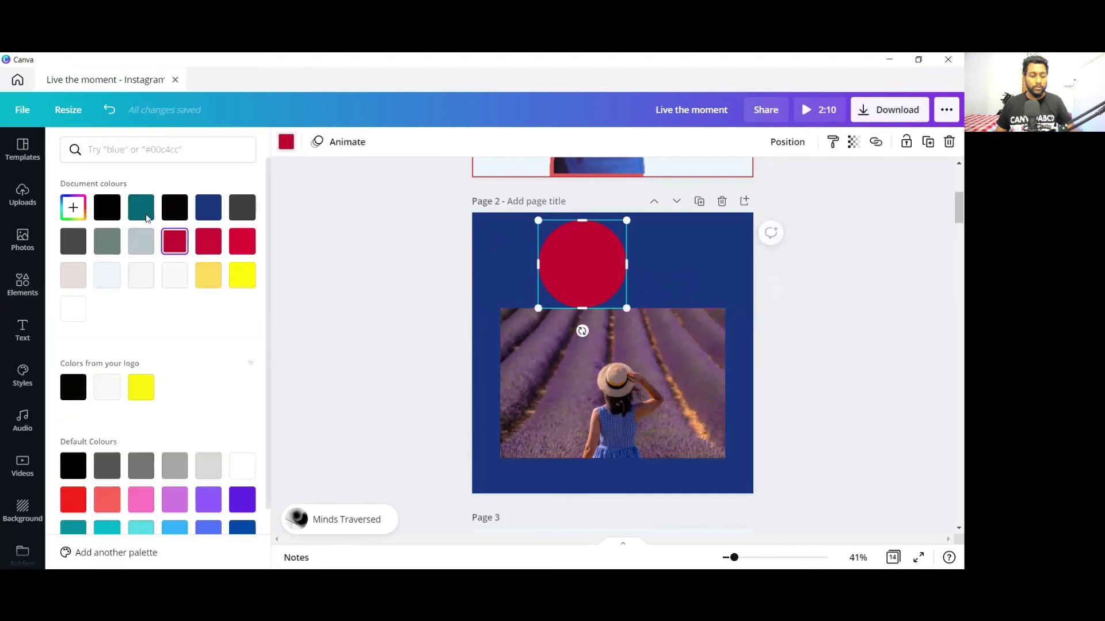
left_click(81, 210)
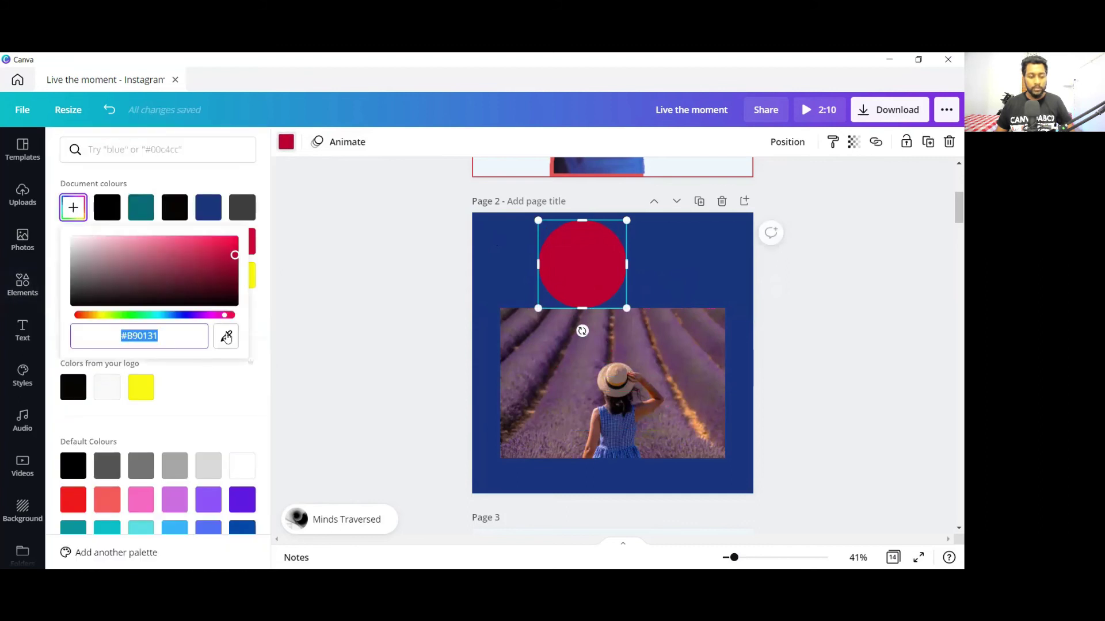
left_click(227, 336)
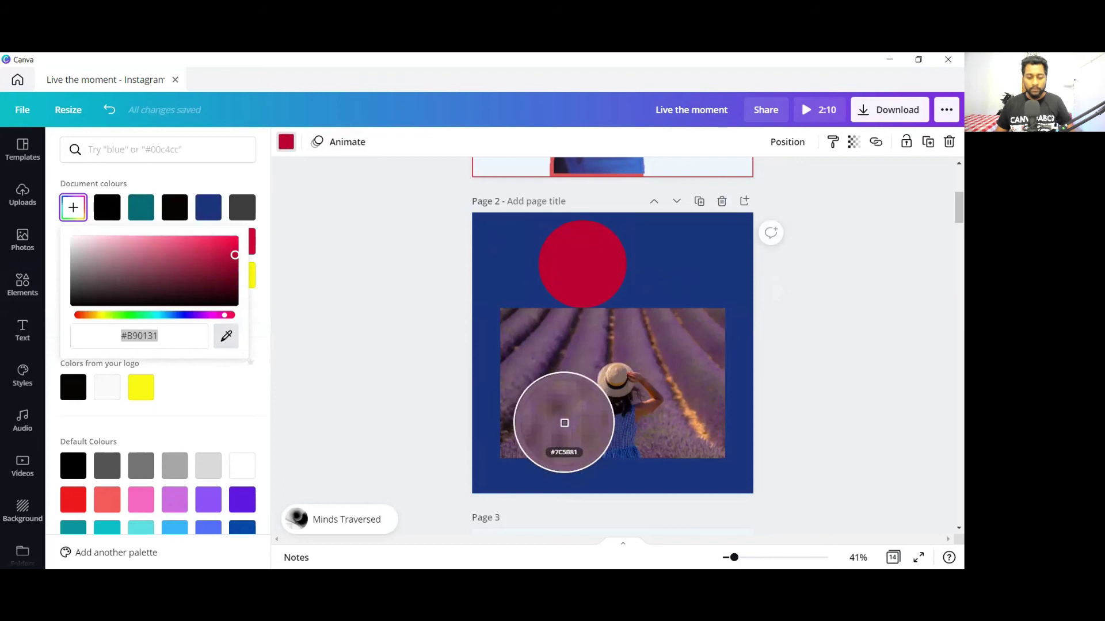
left_click(564, 422)
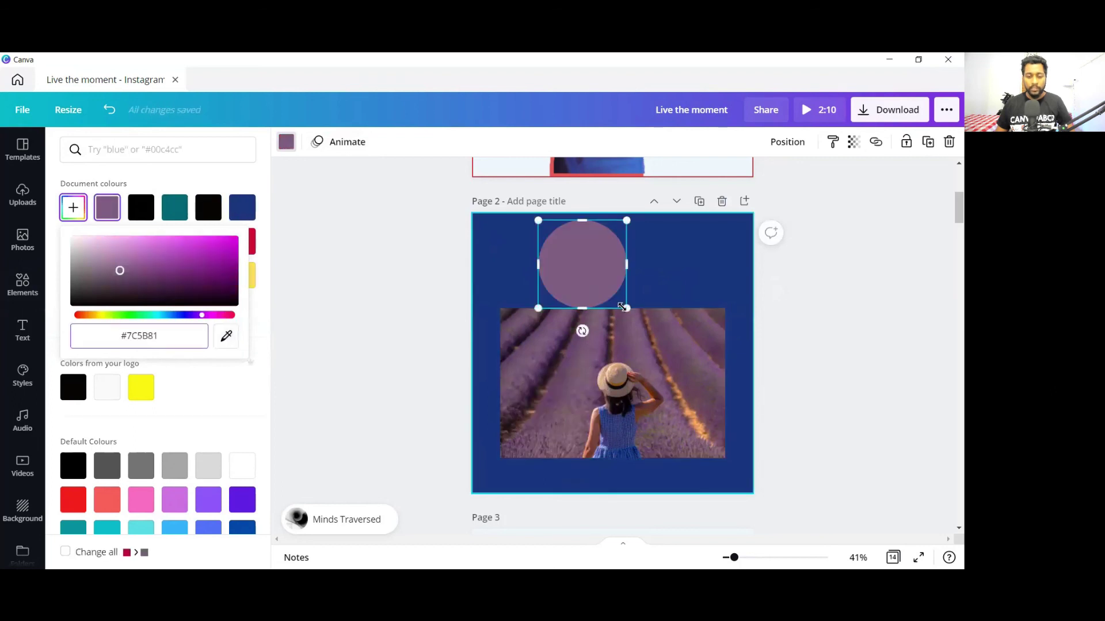
left_click_drag(684, 334, 644, 295)
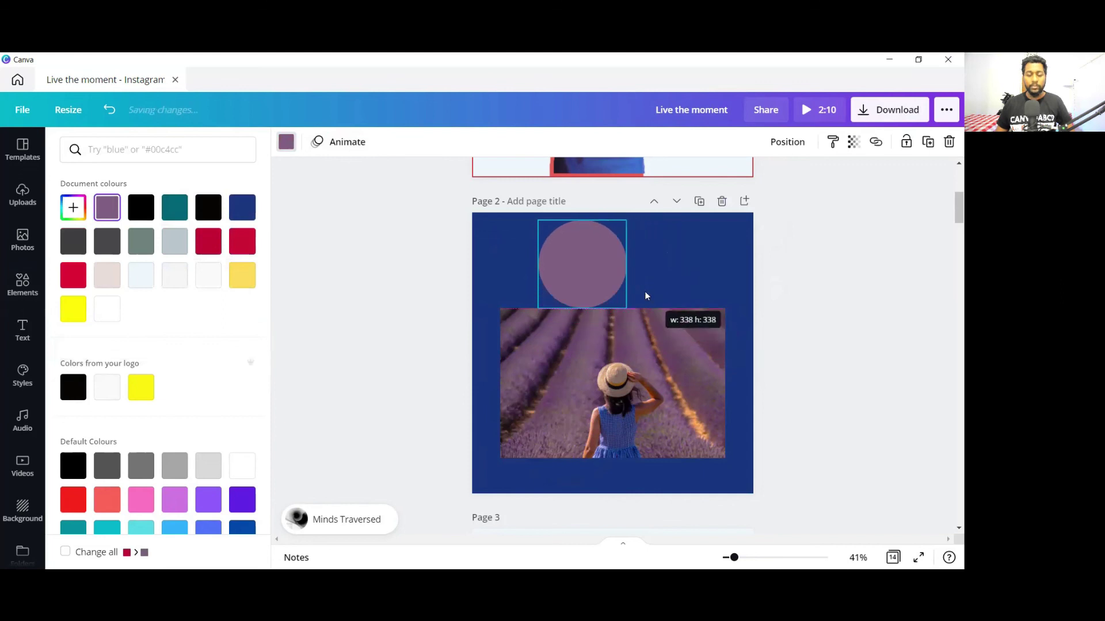